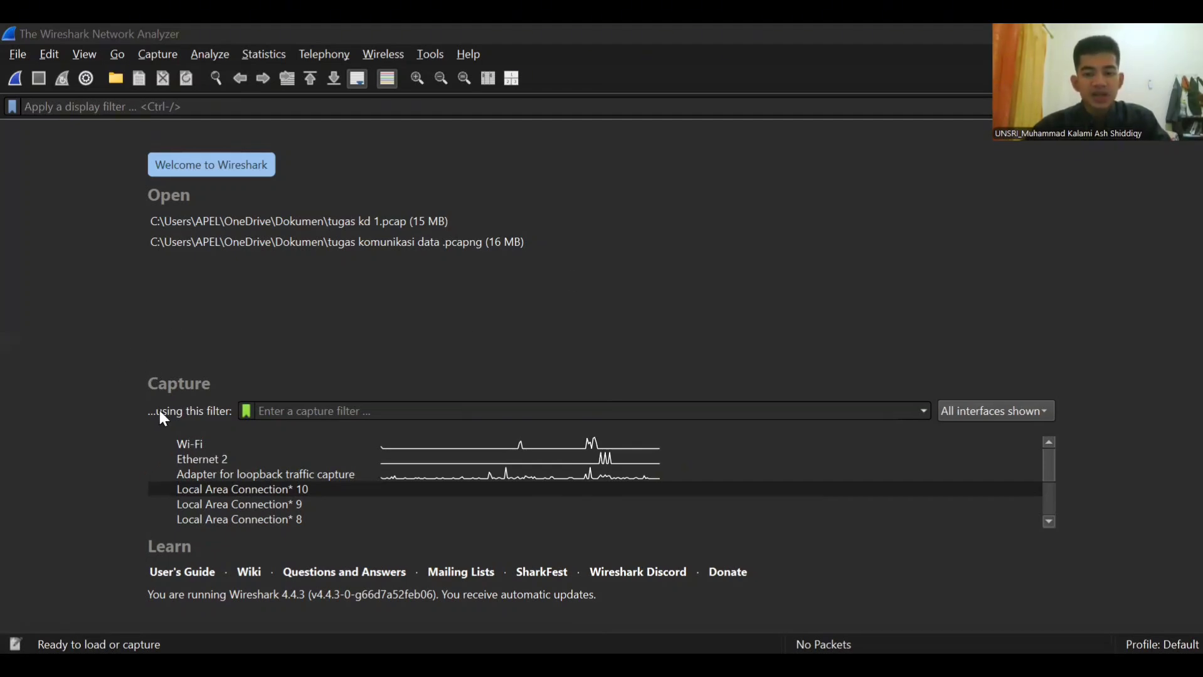
# Start a live packet capture on the Wi-Fi interface
pyautogui.click(191, 445)
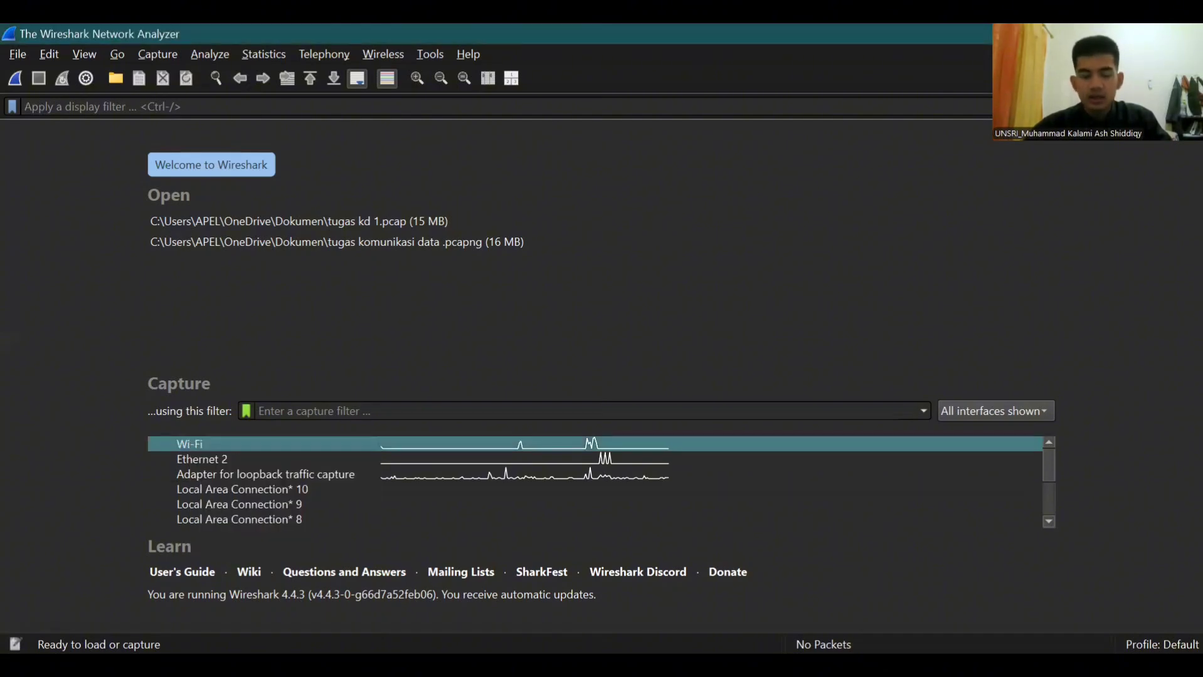
pyautogui.doubleClick(205, 447)
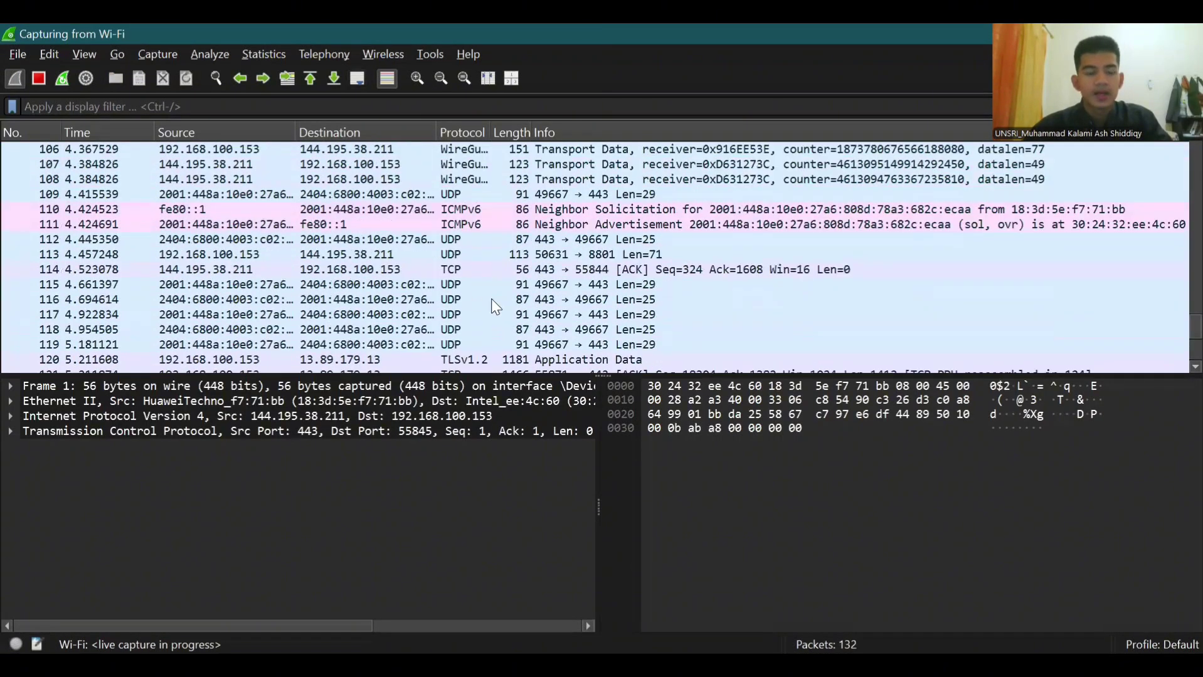
# Examine the live Wi-Fi packet list, looking over the protocols, source and destination addresses of the captured traffic
pyautogui.scroll(3, 488, 299)
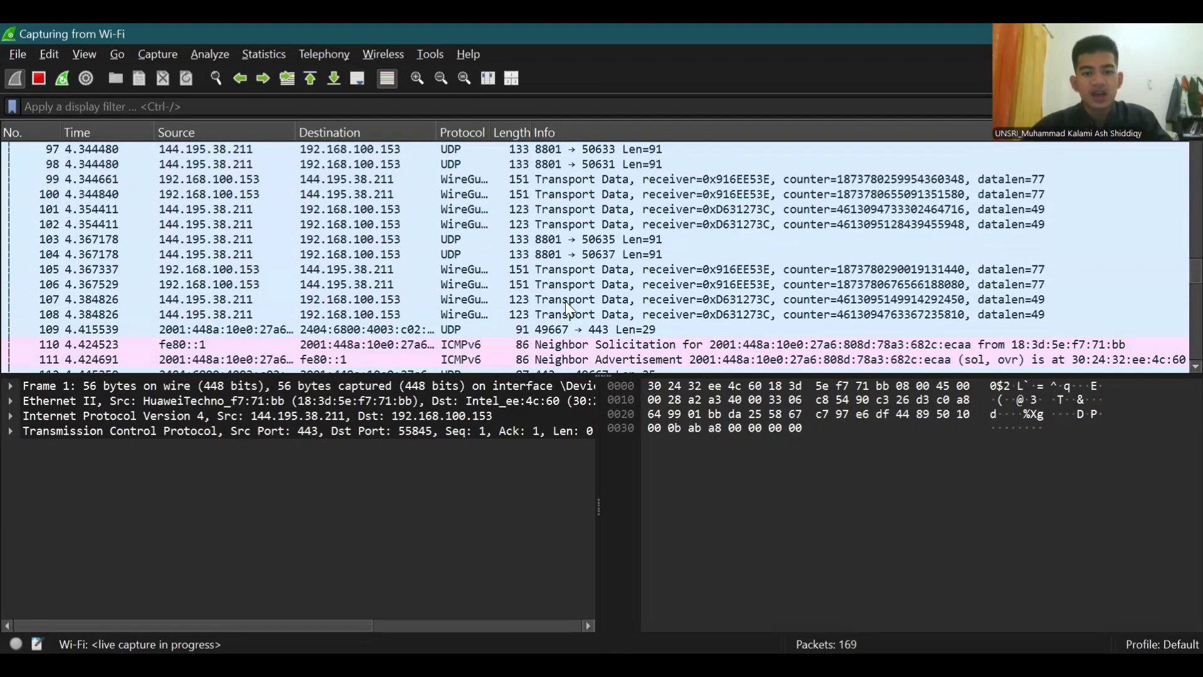
pyautogui.scroll(-4, 529, 290)
pyautogui.scroll(-7, 493, 252)
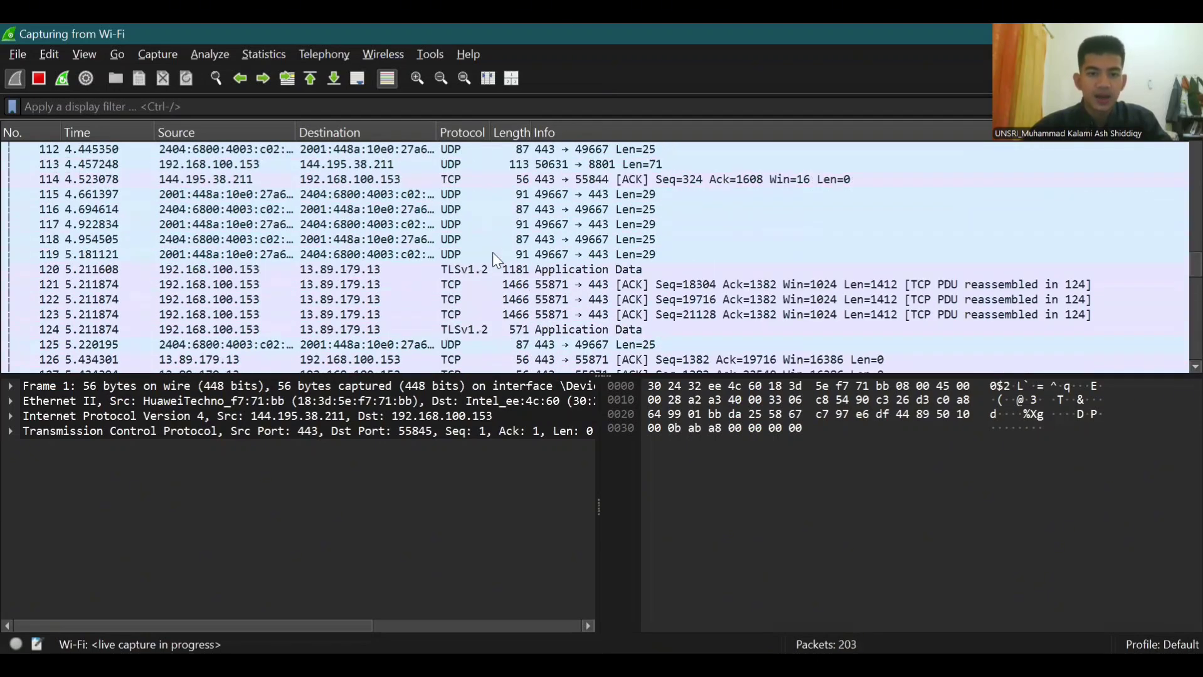
pyautogui.scroll(-5, 480, 164)
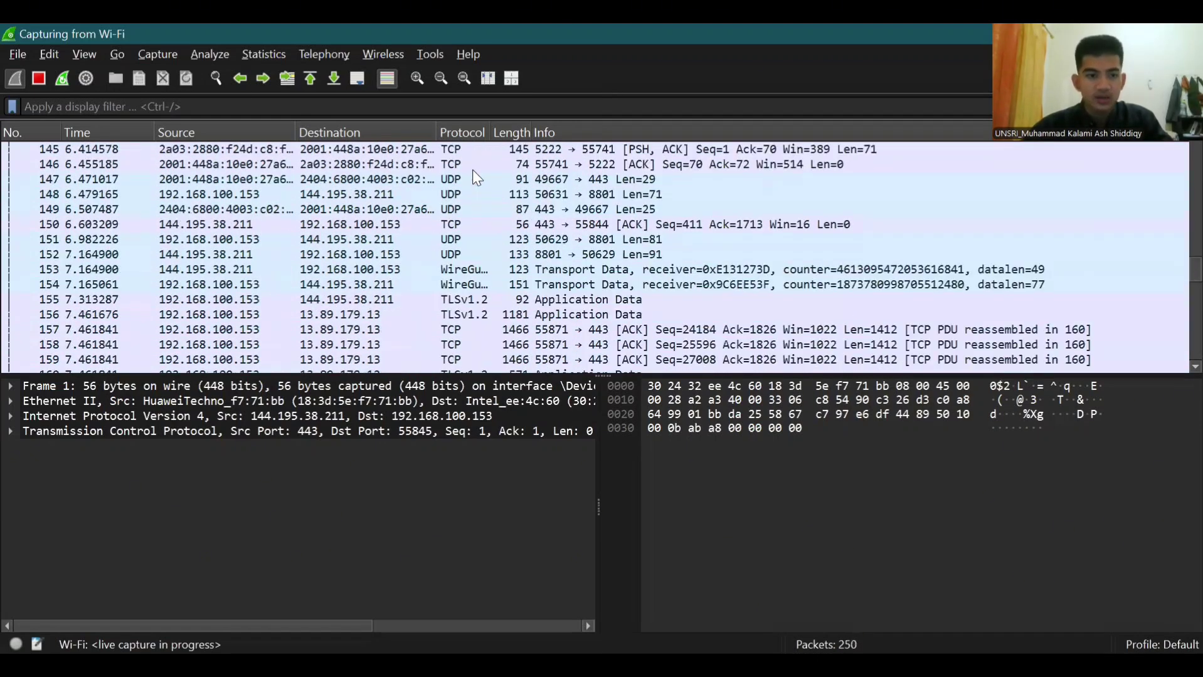
pyautogui.scroll(-13, 471, 169)
pyautogui.scroll(-9, 486, 237)
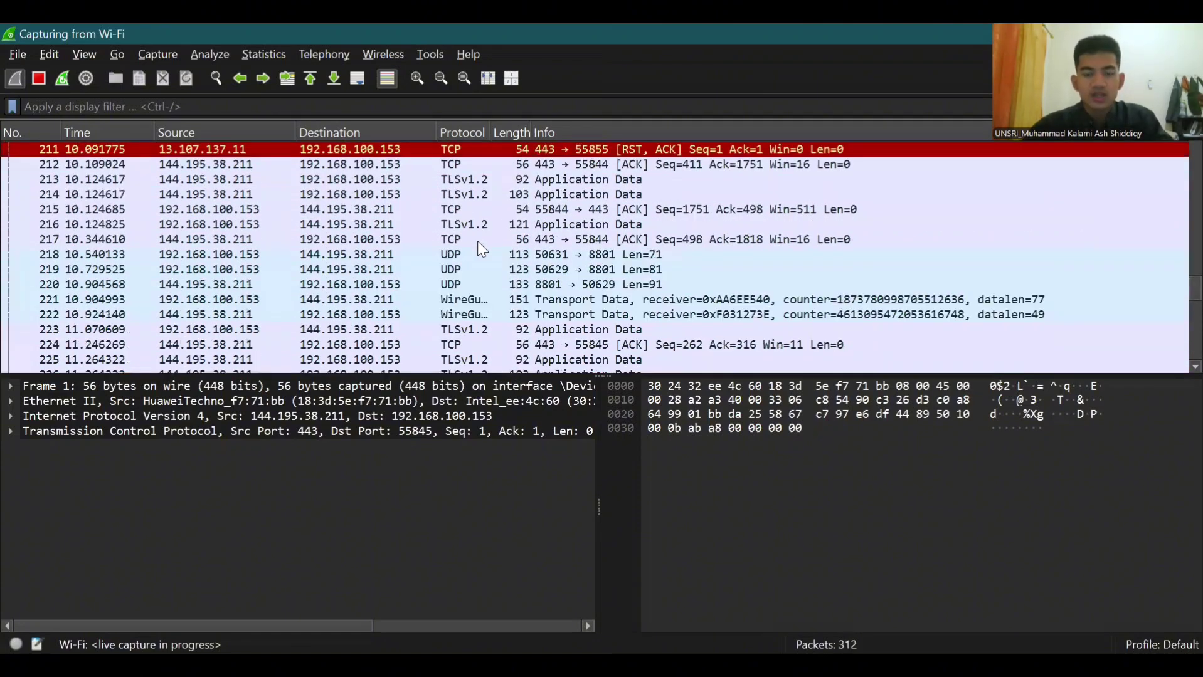
pyautogui.scroll(-9, 470, 241)
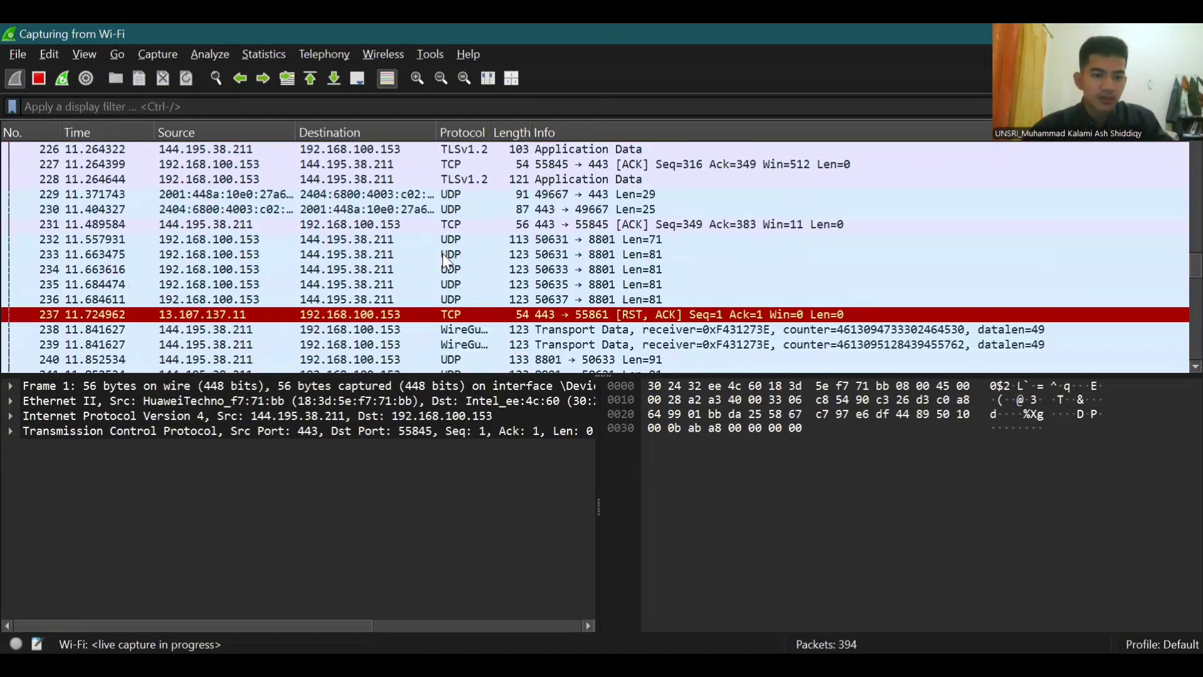
pyautogui.scroll(-1, 442, 254)
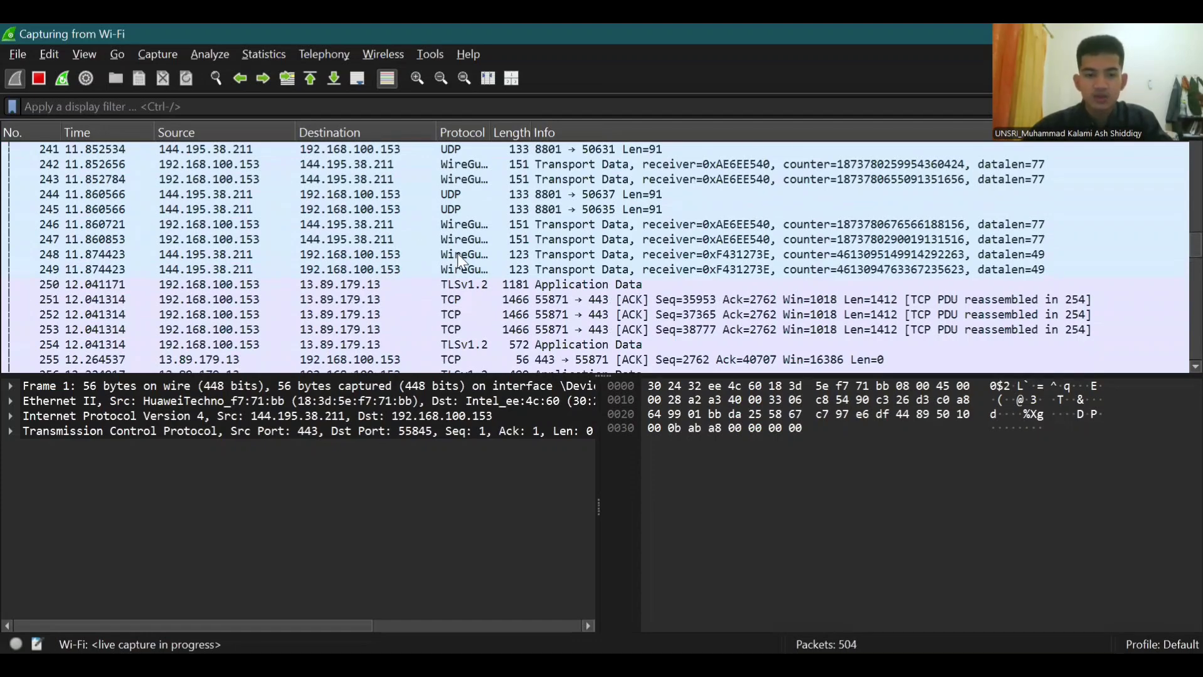
pyautogui.scroll(-3, 461, 266)
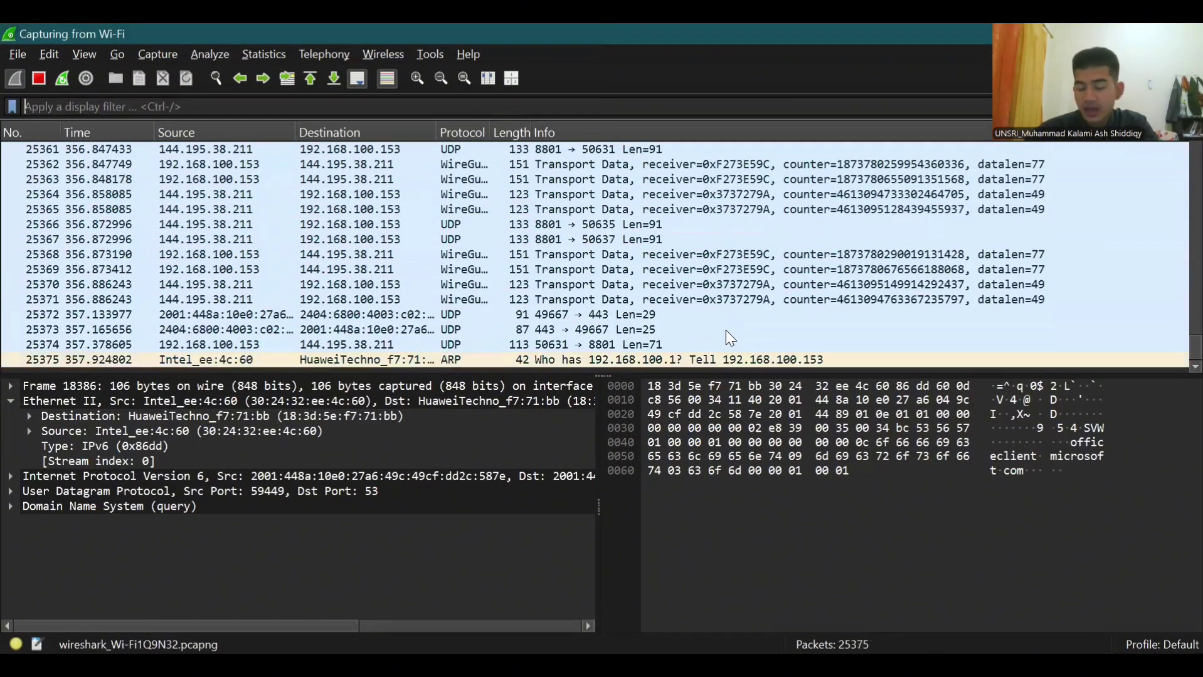
# Filter the captured packets with the display filter dns.qry.name contains "microsoft"
pyautogui.click(63, 108)
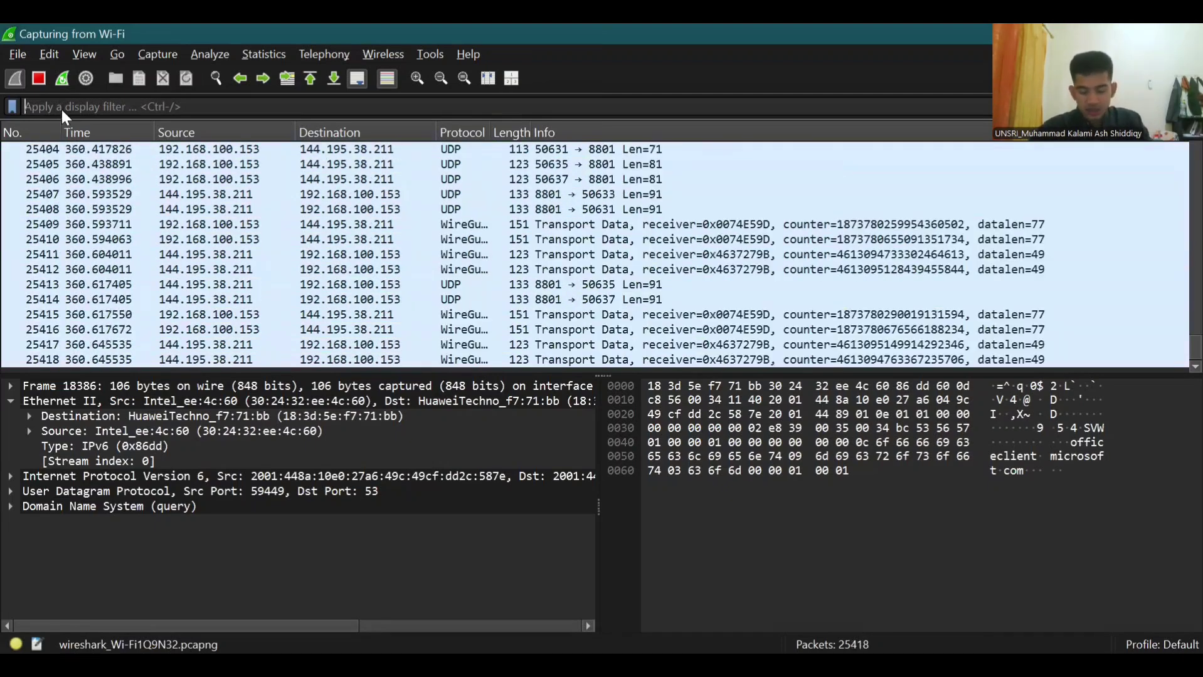
pyautogui.write('dns.')
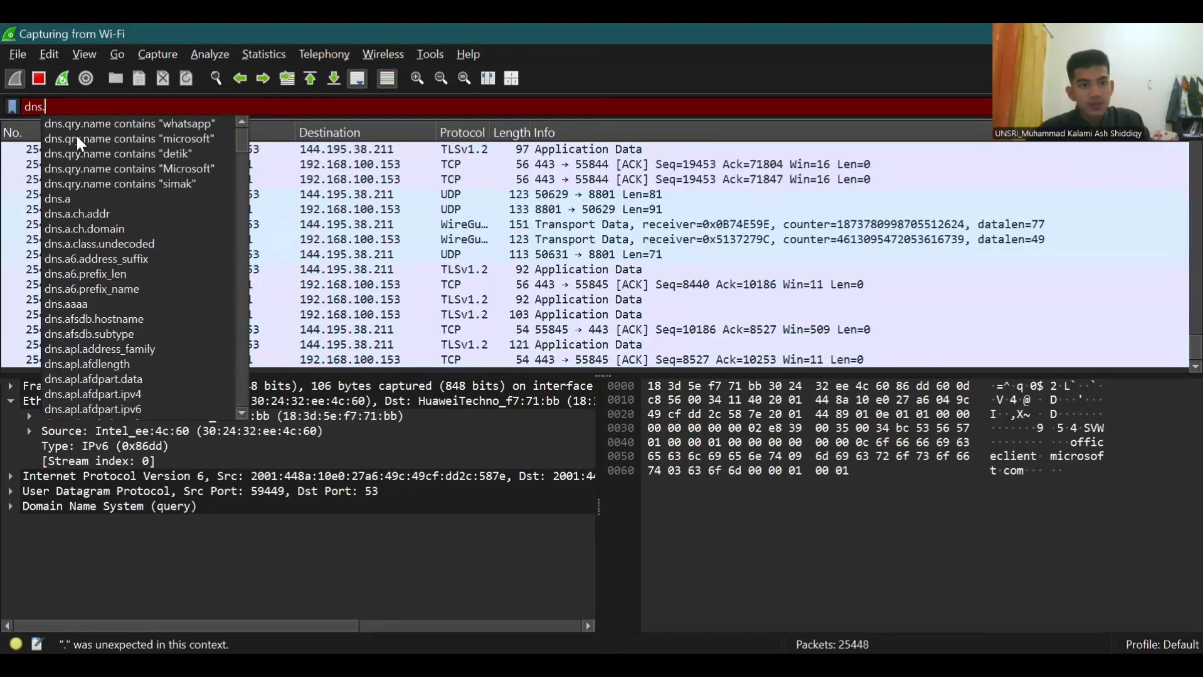
pyautogui.click(78, 138)
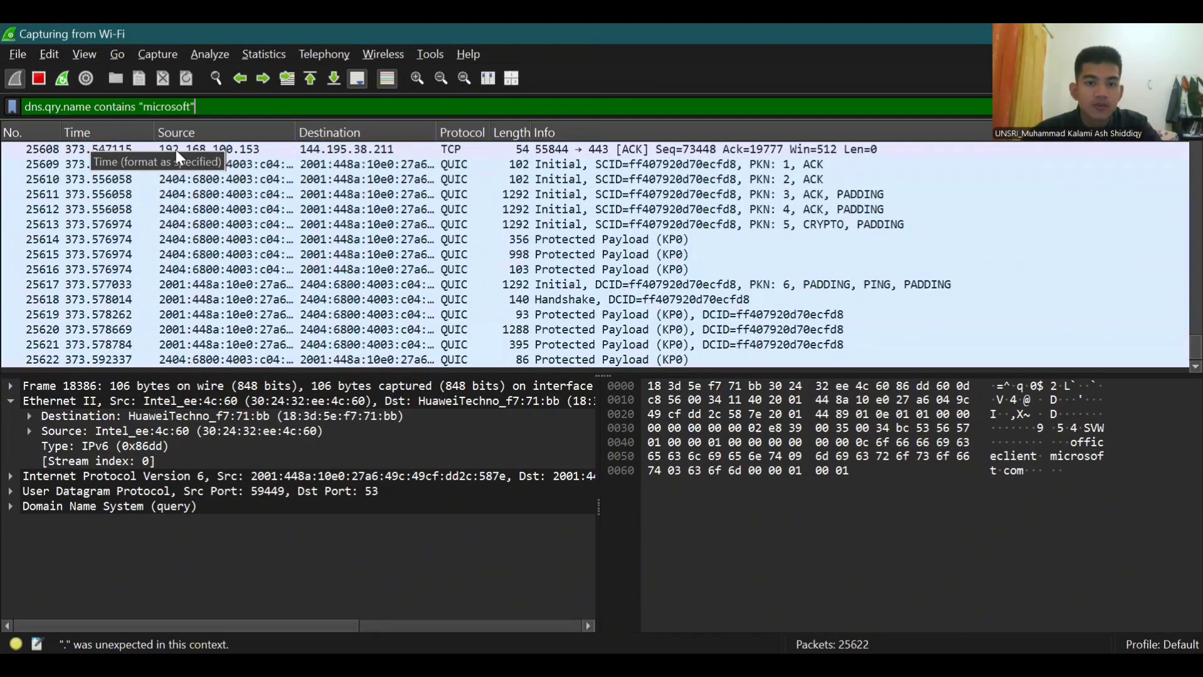
pyautogui.press('Return')
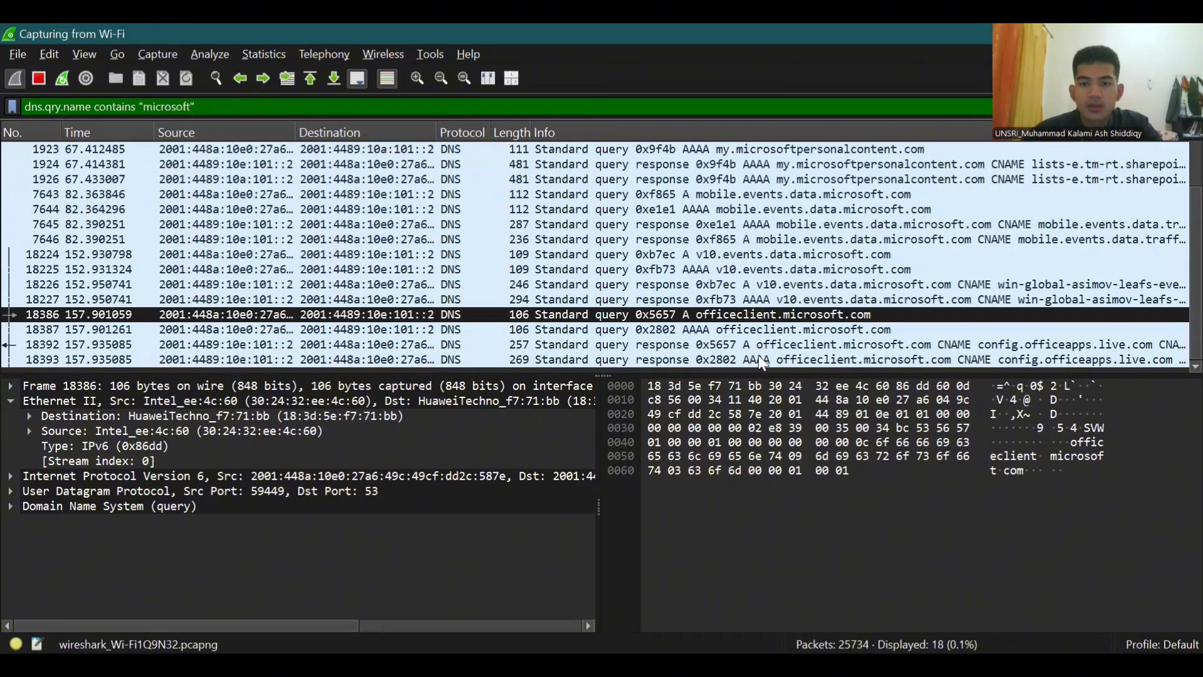
# Inspect the DNS queries and responses for officeclient.microsoft.com, then open response packet 18392 in its own window
pyautogui.click(864, 346)
pyautogui.click(864, 360)
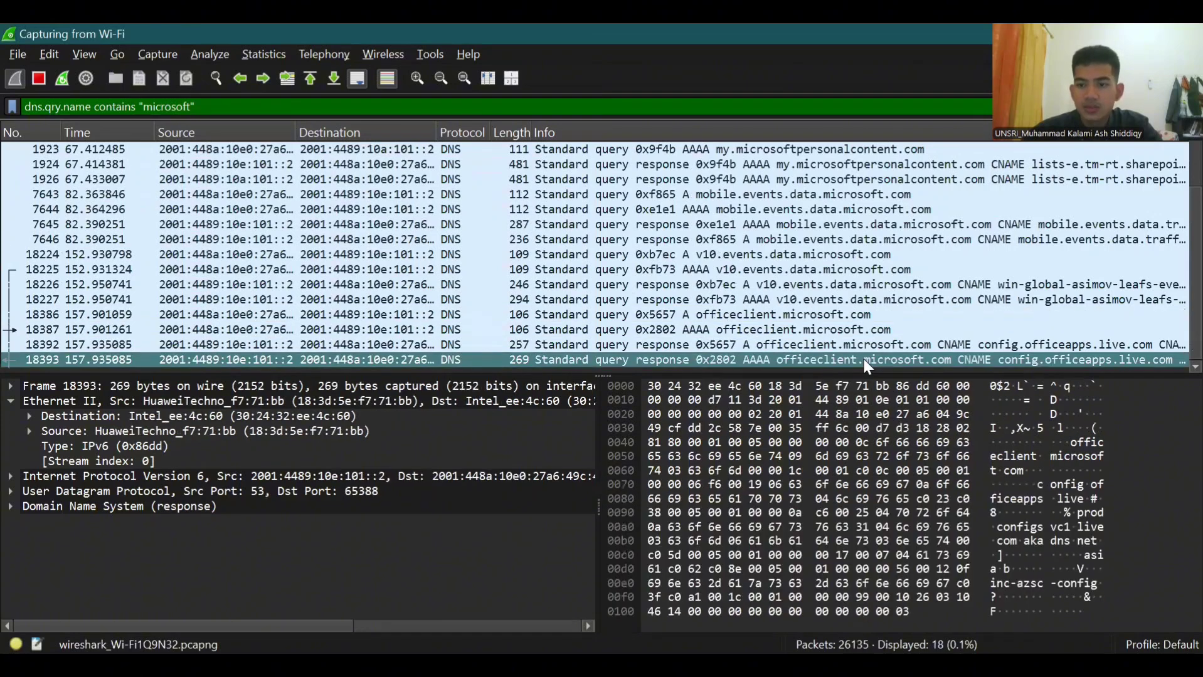
pyautogui.click(829, 345)
pyautogui.click(790, 330)
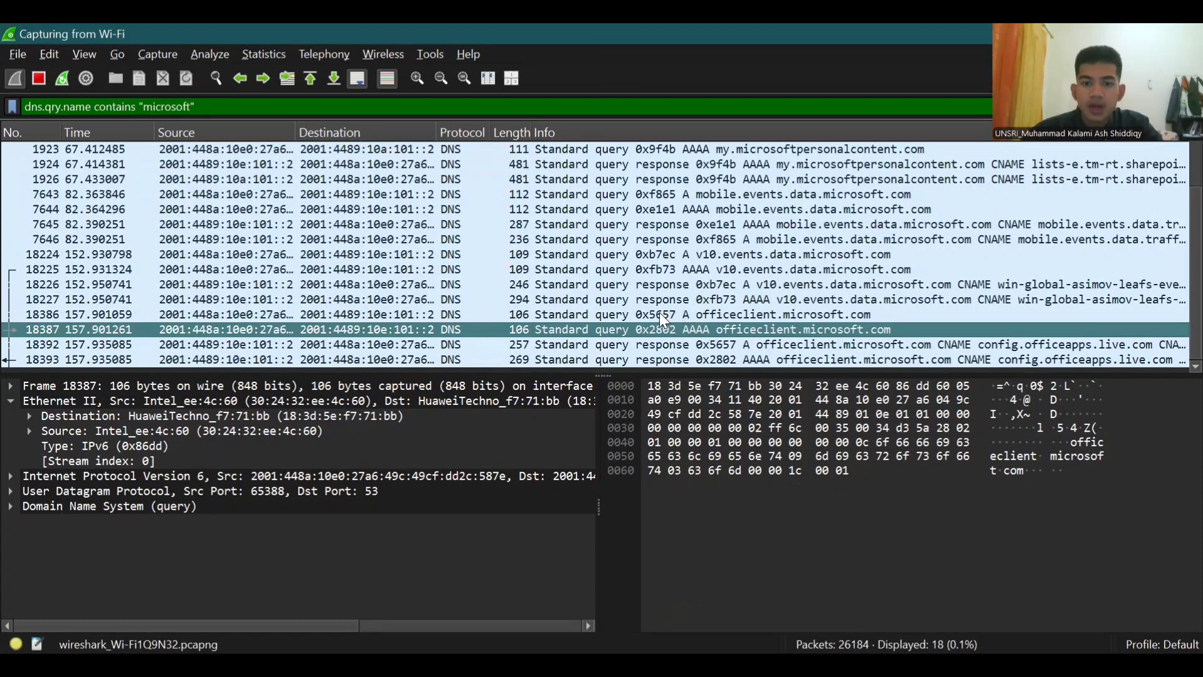
pyautogui.click(54, 312)
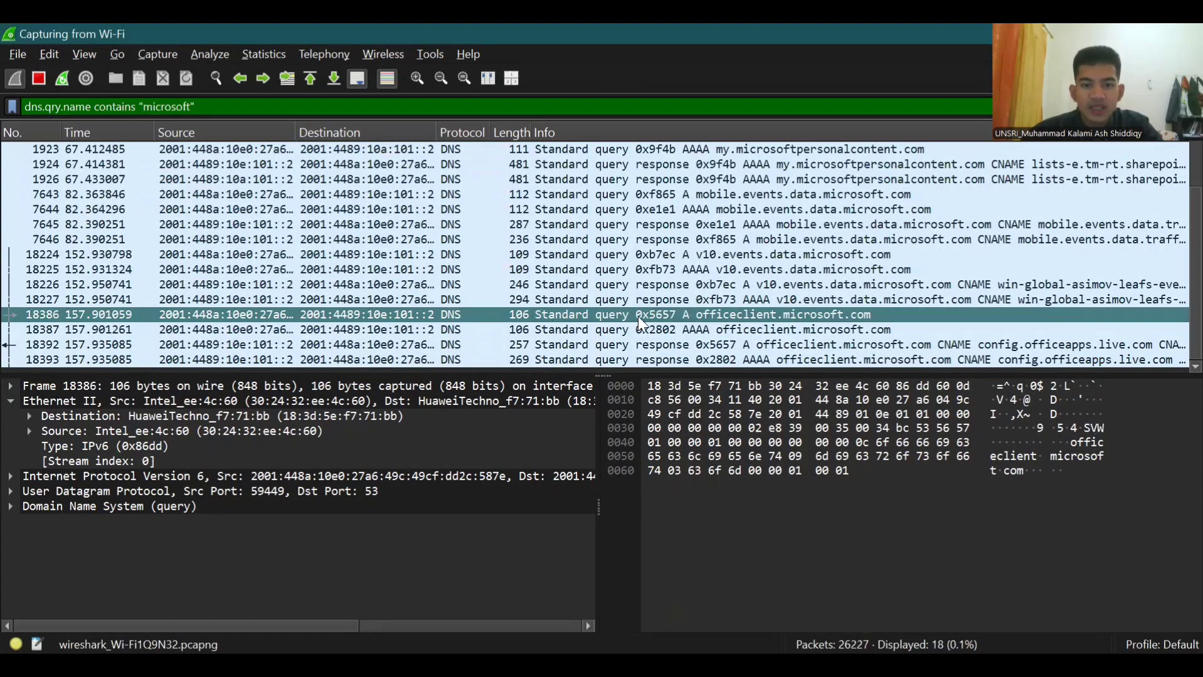
pyautogui.click(653, 346)
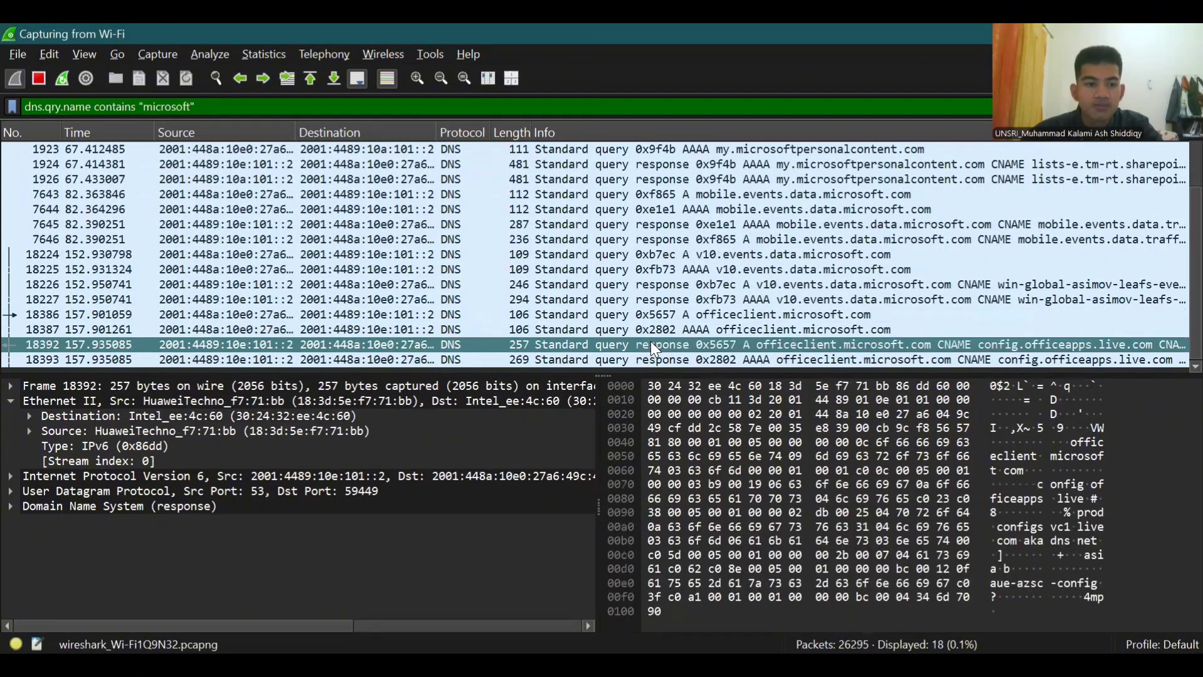
pyautogui.doubleClick(650, 343)
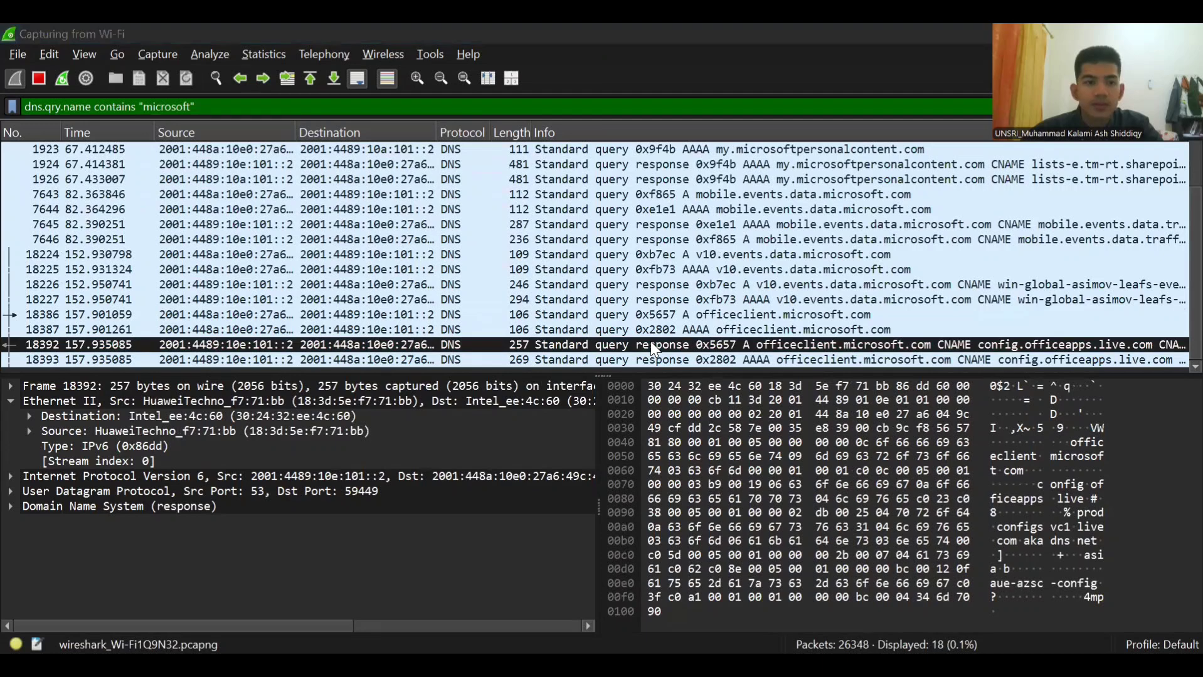
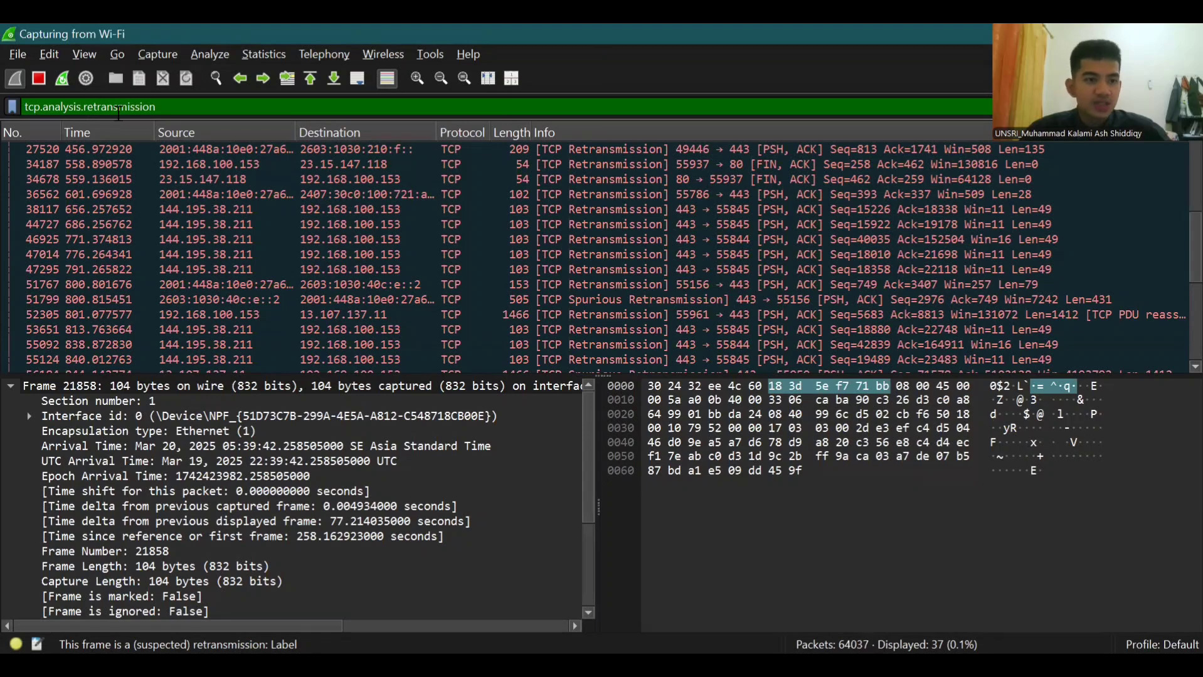
# Look through the filtered TCP retransmissions, inspect packets 55092 and 47295, and open packet 47014 in detail
pyautogui.click(832, 299)
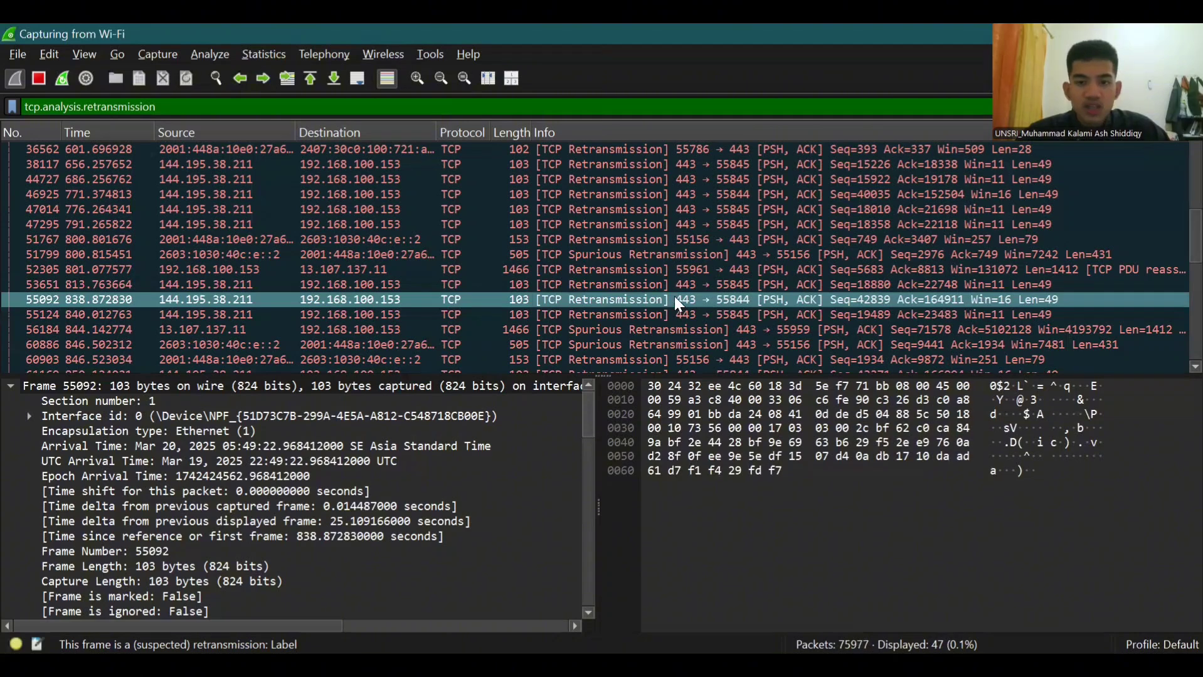
pyautogui.scroll(2, 712, 276)
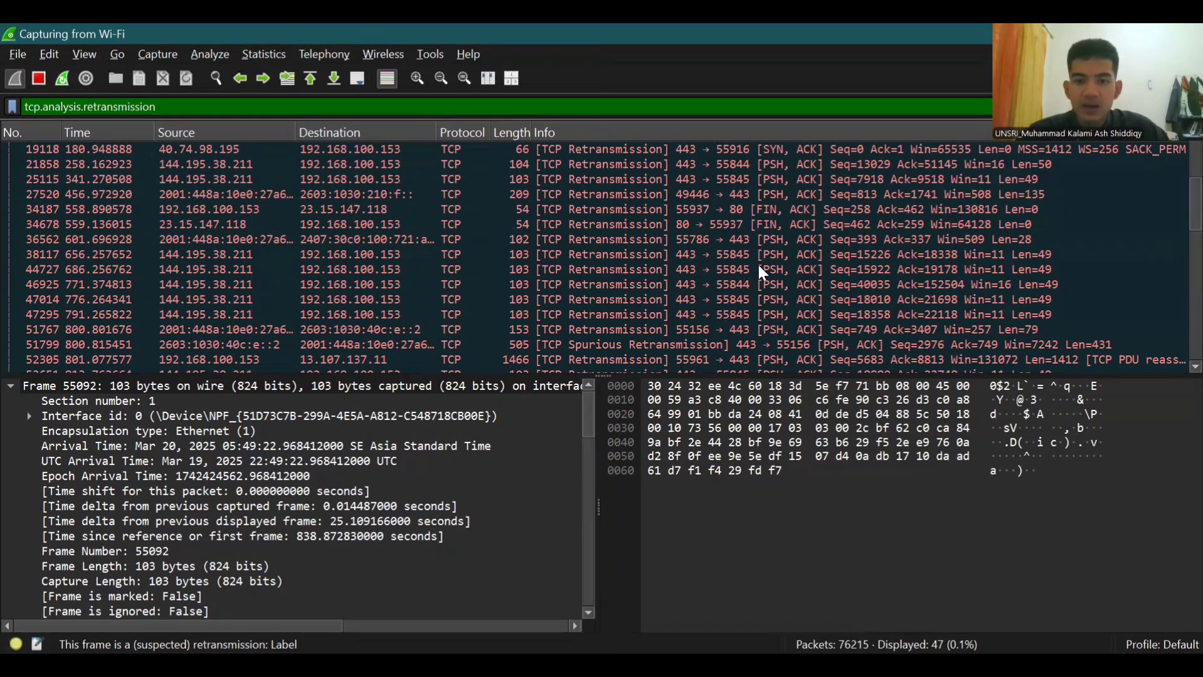
pyautogui.scroll(1, 736, 319)
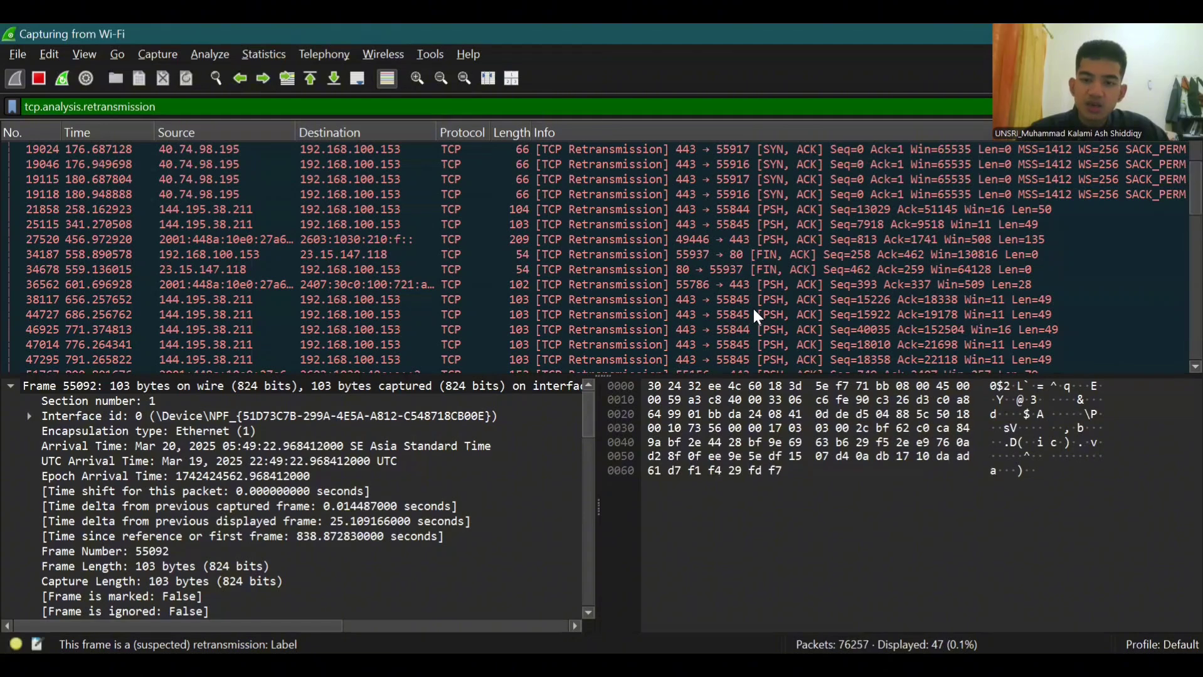
pyautogui.scroll(-1, 752, 306)
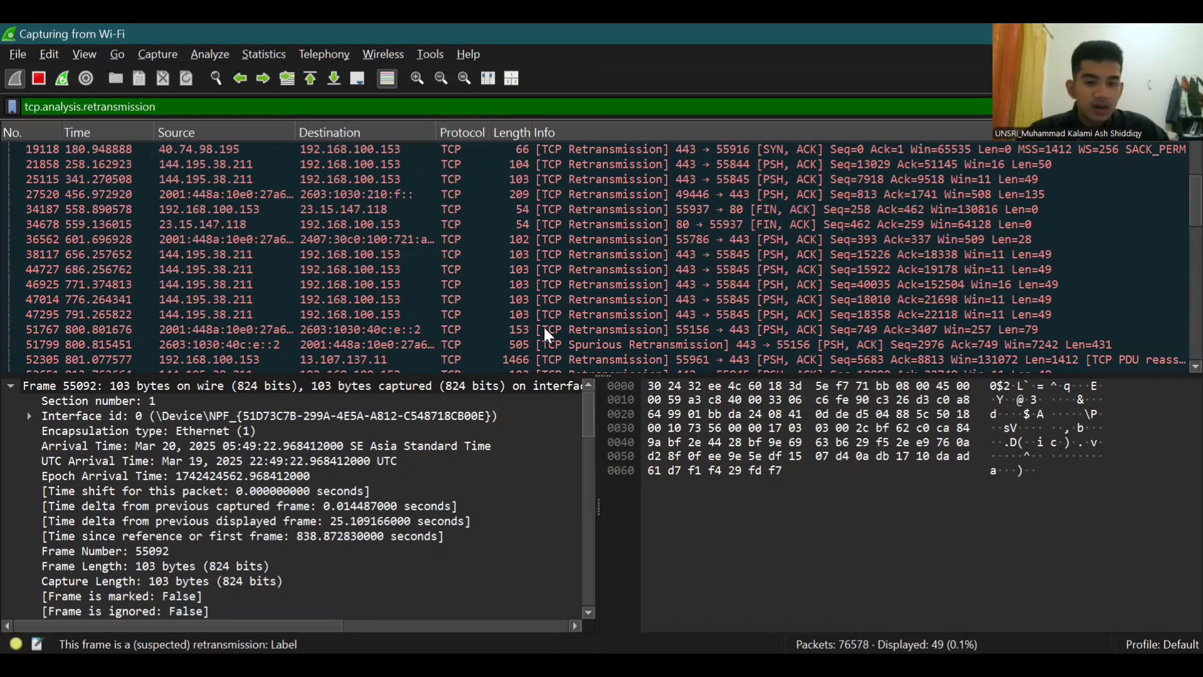
pyautogui.click(573, 317)
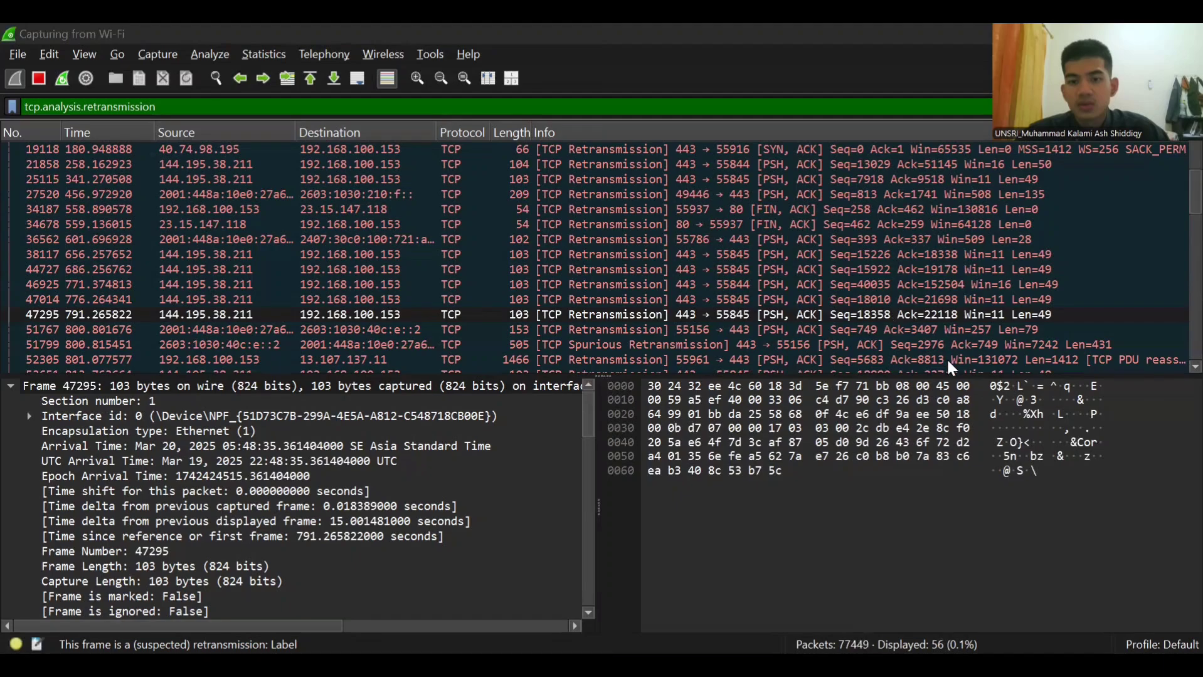
pyautogui.doubleClick(901, 300)
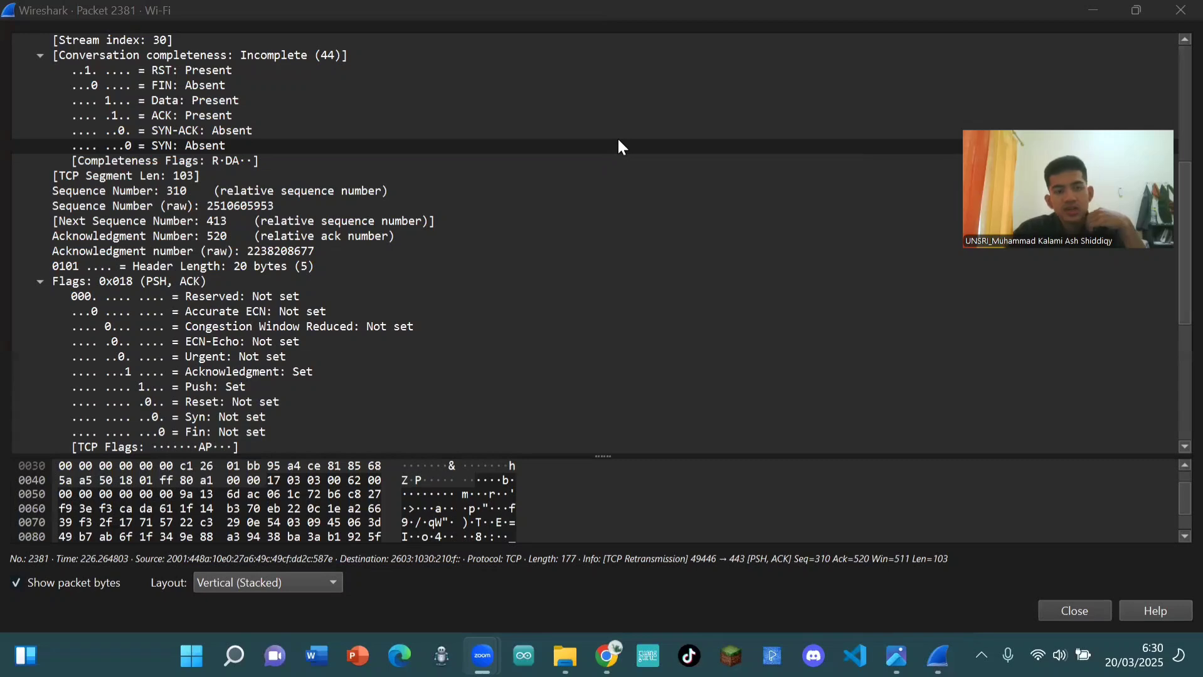
# Examine the SYN entry under conversation completeness in the TCP details of packet 2381
pyautogui.scroll(2, 615, 134)
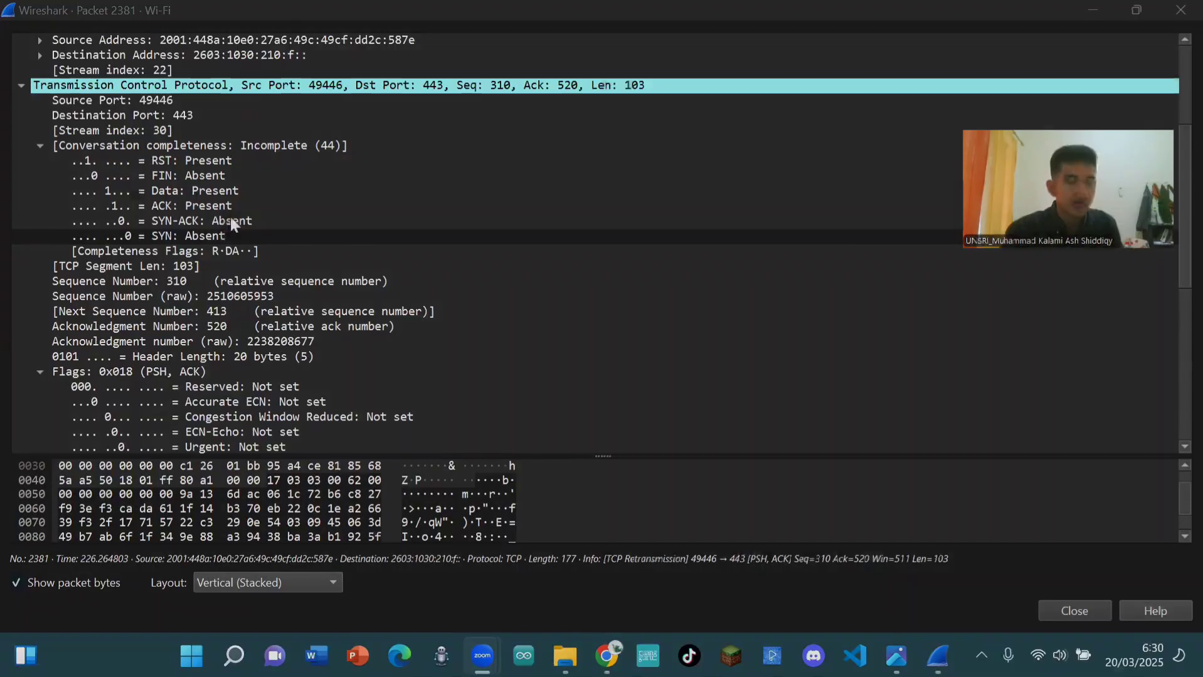
pyautogui.click(228, 236)
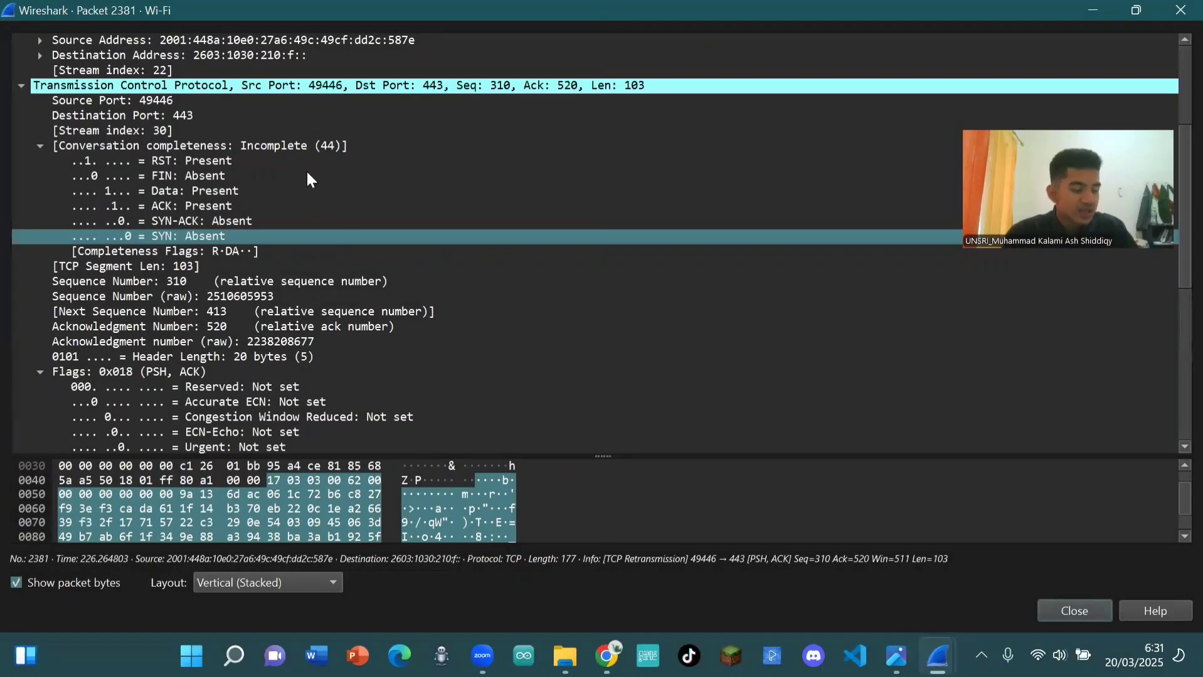